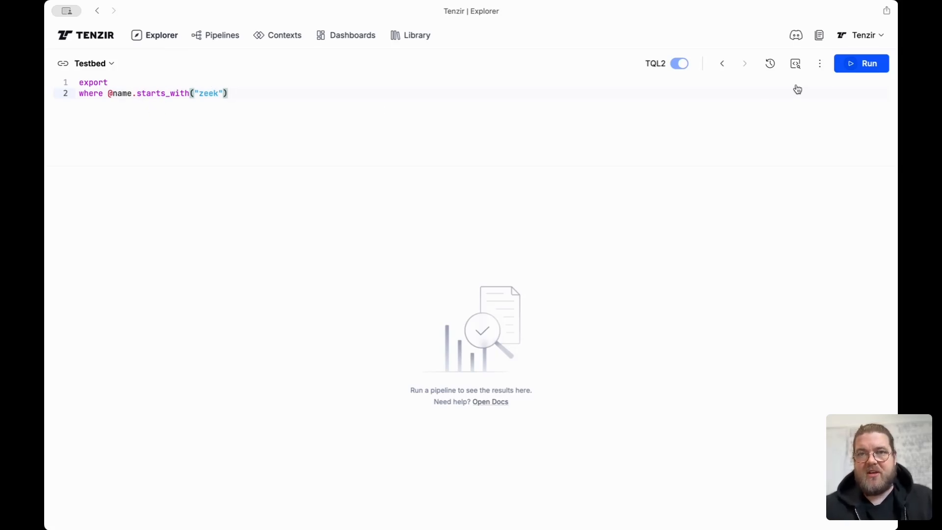
- Run the zeek export pipeline and page through the dns schema results to the last page, then return to reporter
{"action": "left_click", "coordinate": [853, 69]}
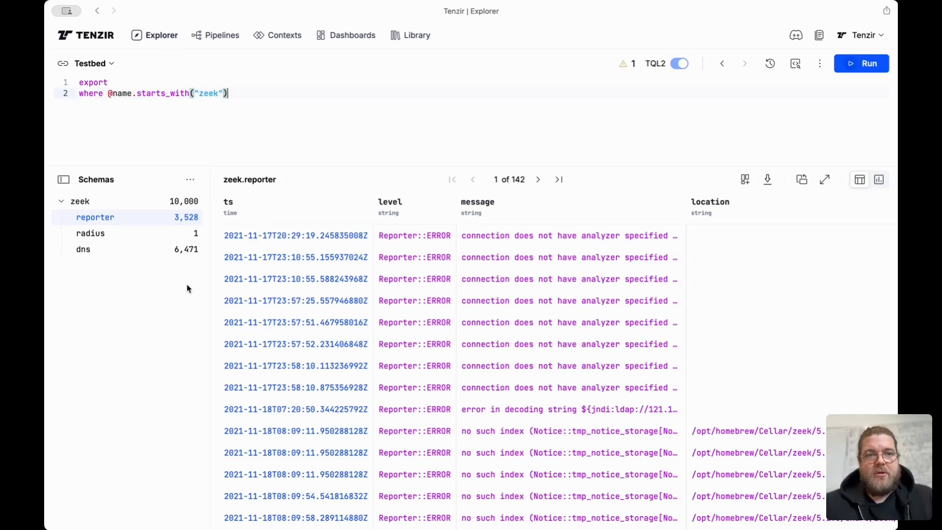
{"action": "left_click", "coordinate": [155, 250]}
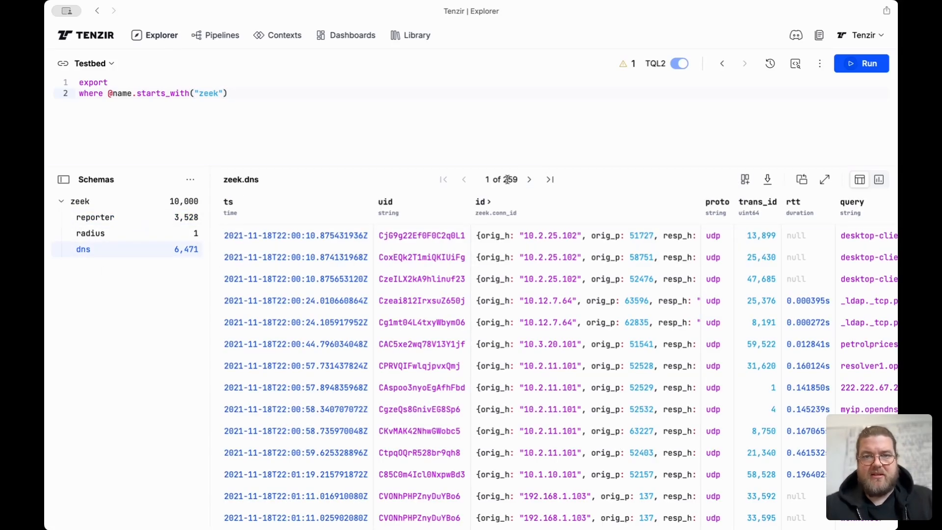
{"action": "left_click", "coordinate": [530, 181]}
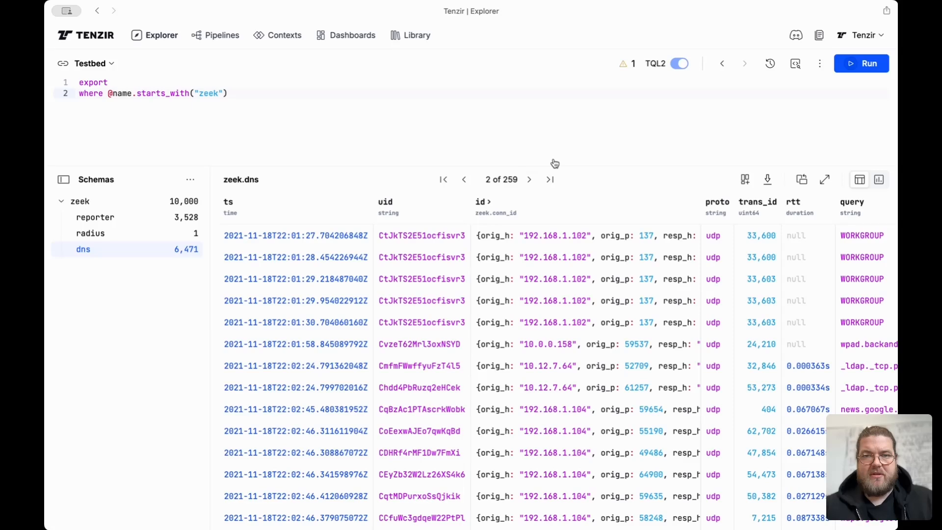
{"action": "left_click", "coordinate": [530, 181]}
{"action": "left_click", "coordinate": [550, 180]}
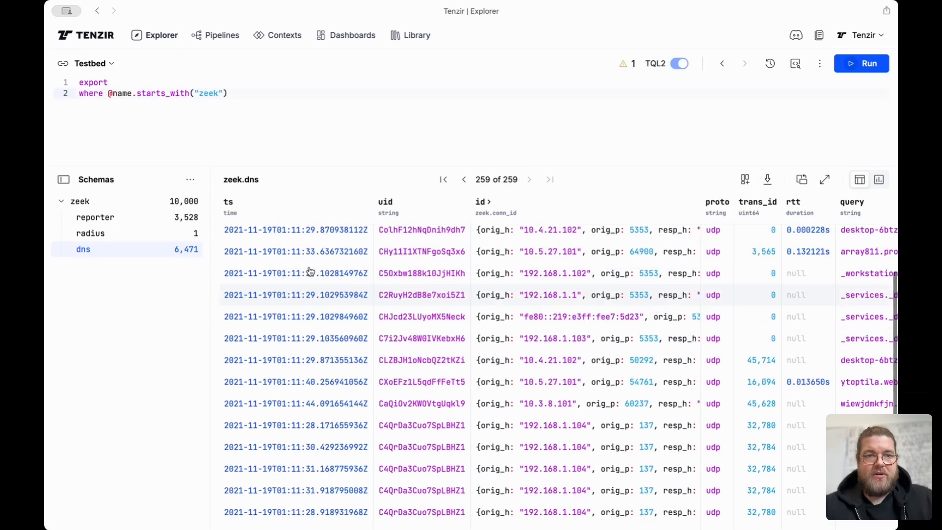
{"action": "left_click", "coordinate": [155, 222]}
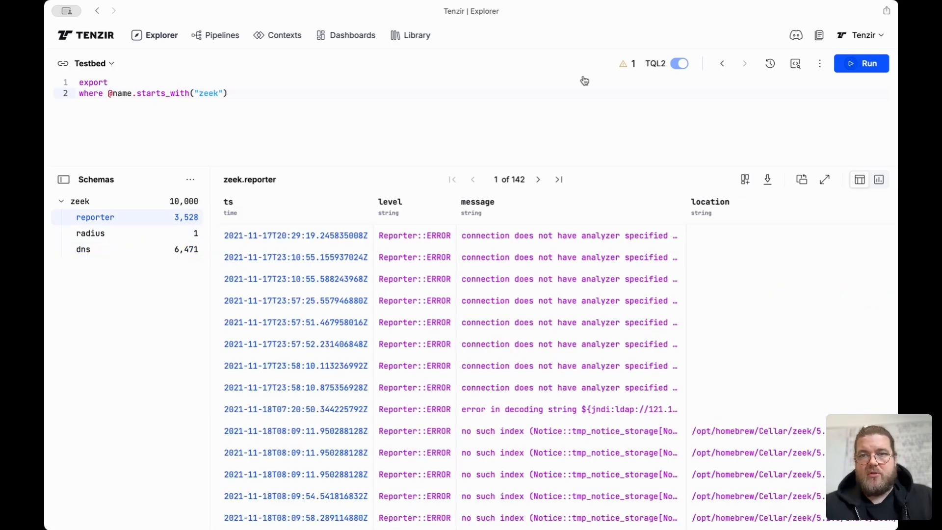
- Set the results cache limit to 1M and rerun the pipeline
{"action": "left_click", "coordinate": [818, 68]}
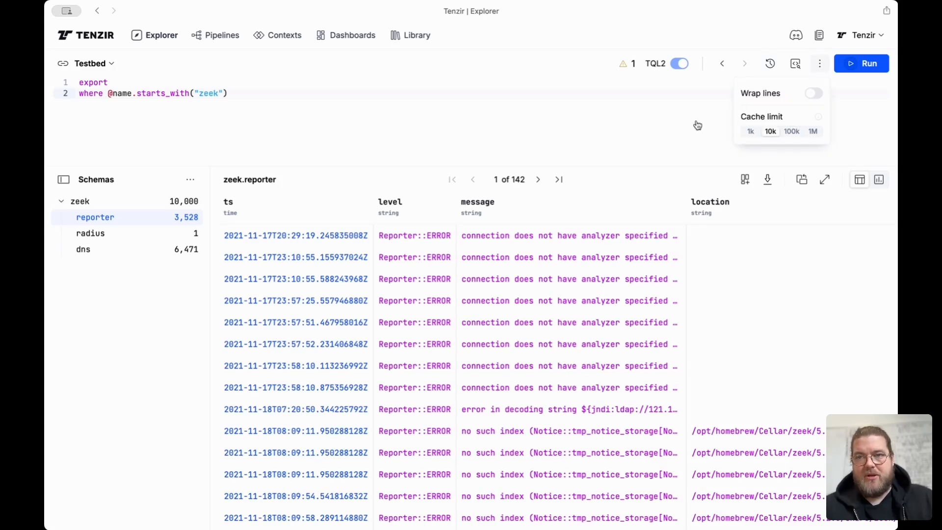
{"action": "left_click", "coordinate": [813, 132]}
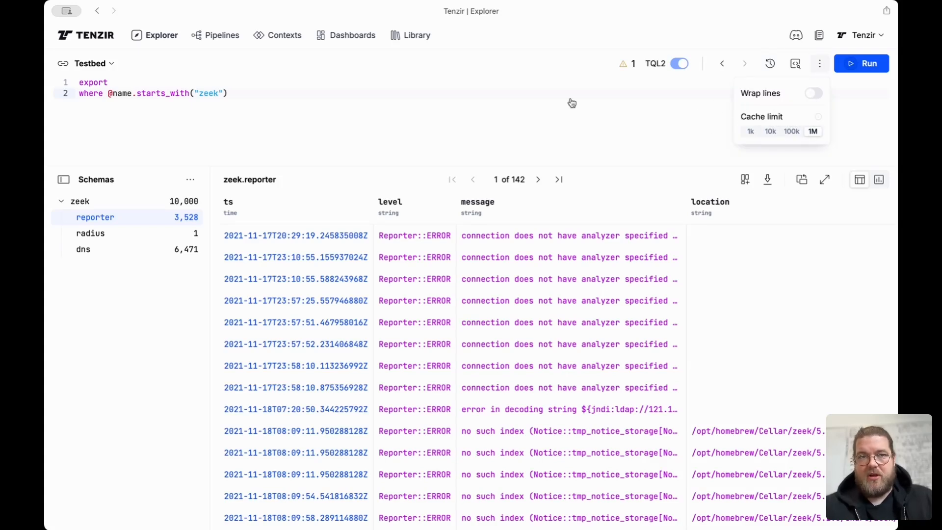
{"action": "left_click", "coordinate": [570, 102]}
{"action": "left_click", "coordinate": [818, 117]}
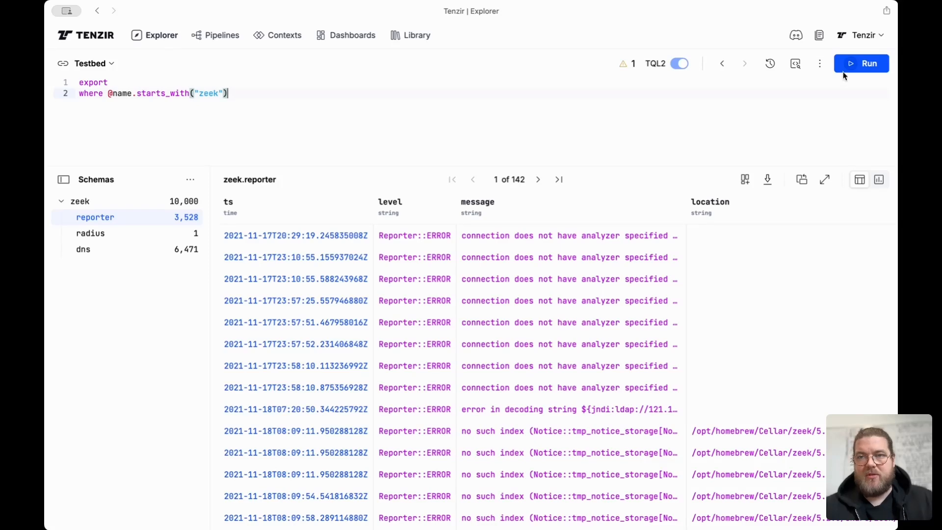
{"action": "left_click", "coordinate": [852, 64]}
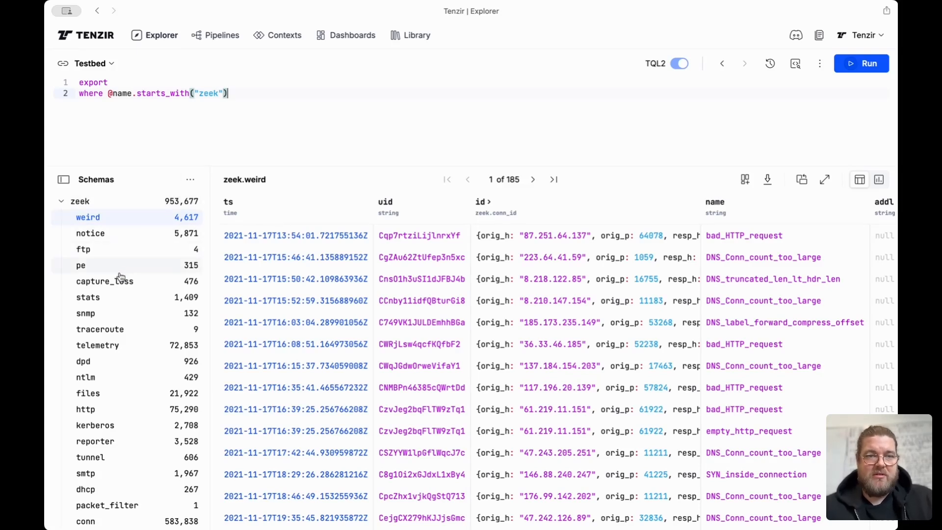
- Sort the schemas by count from high to low and open the conn schema
{"action": "scroll", "coordinate": [120, 277], "scroll_direction": "down", "scroll_amount": 3}
{"action": "scroll", "coordinate": [120, 276], "scroll_direction": "up", "scroll_amount": 3}
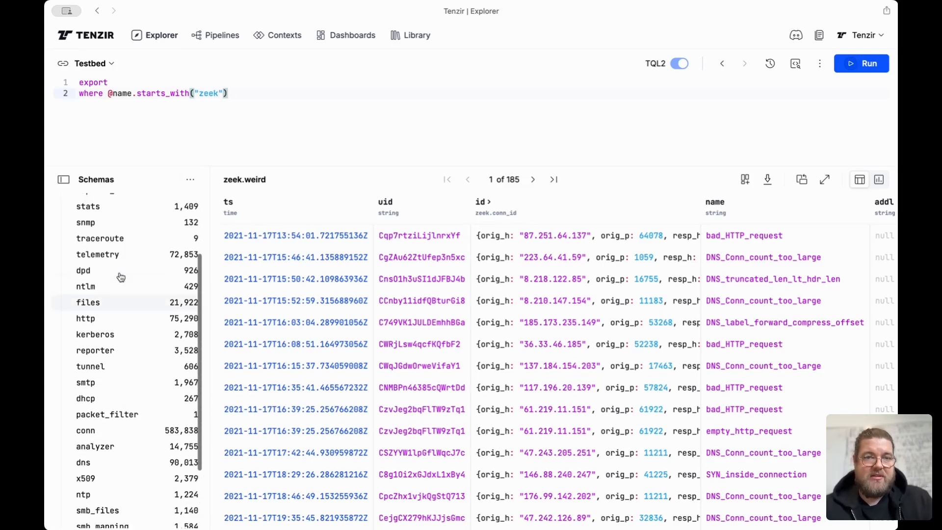
{"action": "left_click", "coordinate": [190, 180]}
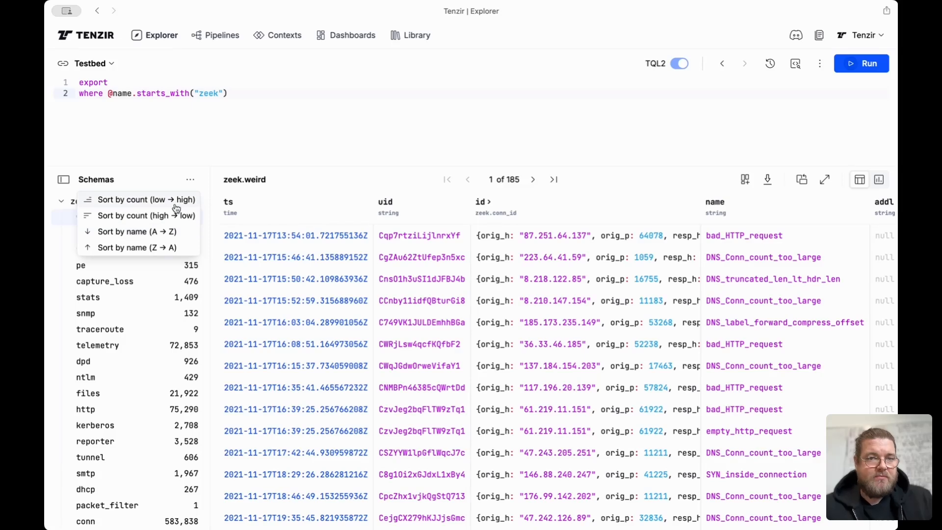
{"action": "left_click", "coordinate": [174, 222]}
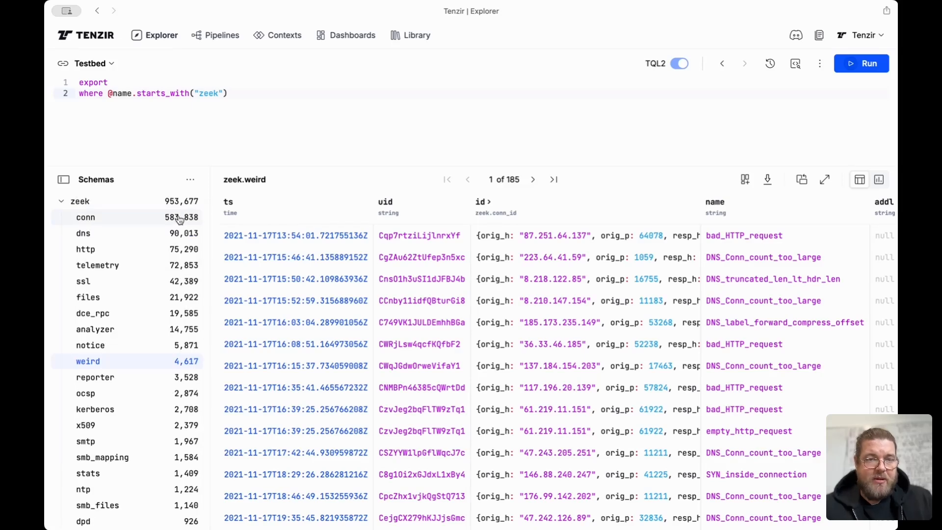
{"action": "left_click", "coordinate": [134, 218]}
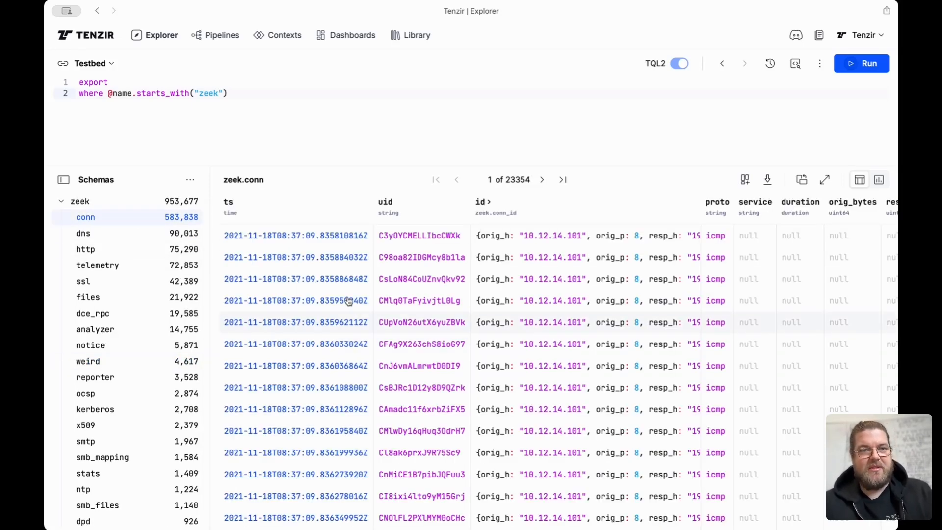
- Add a third line filtering where id.orig_h in 10.12.14.0/24 and run the pipeline
{"action": "left_click", "coordinate": [296, 118]}
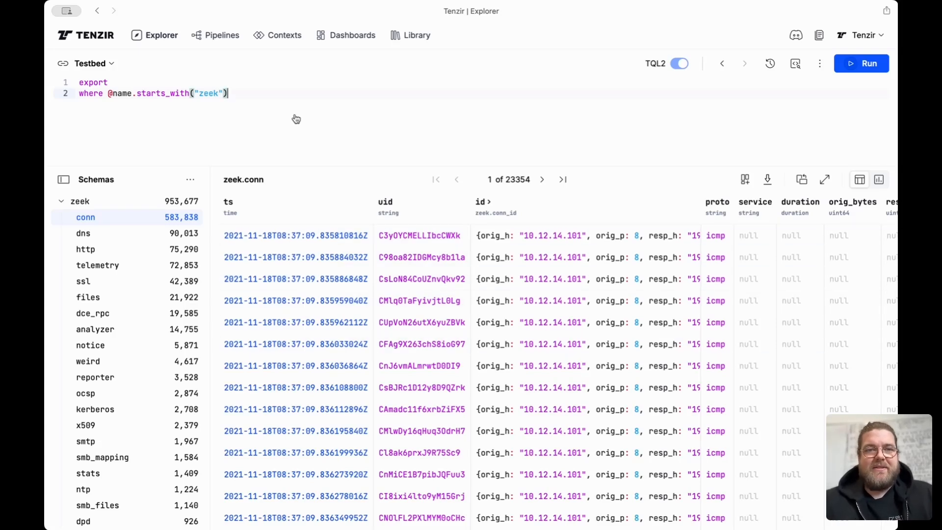
{"action": "key", "text": "Return"}
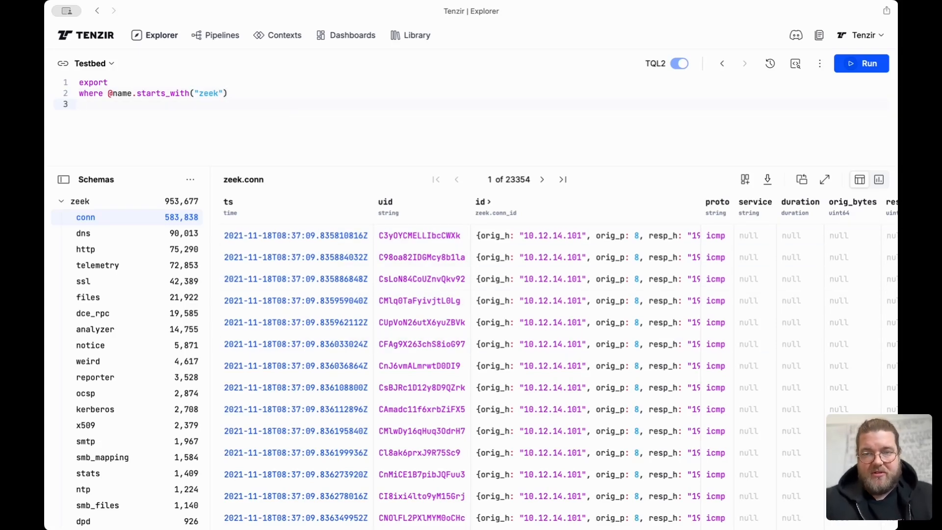
{"action": "type", "text": "where id.orig_h in 10"}
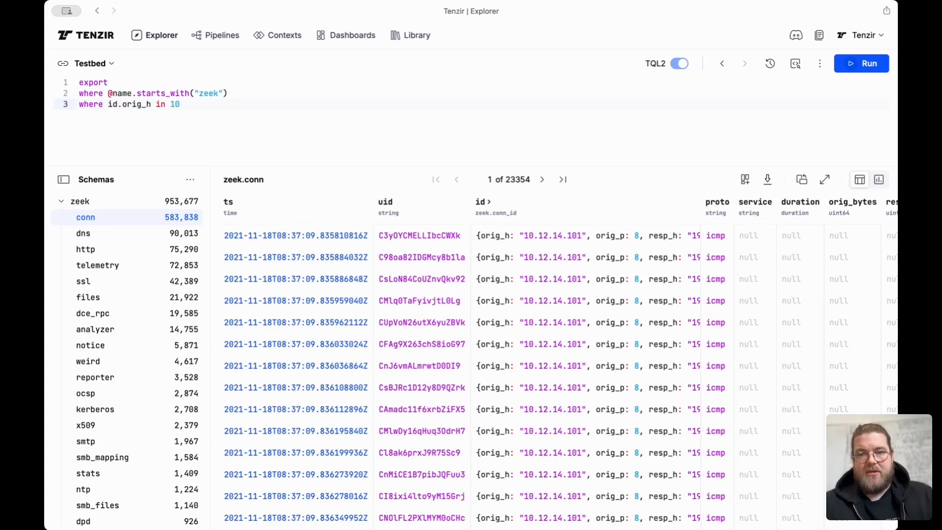
{"action": "type", "text": ".12.14.0/24"}
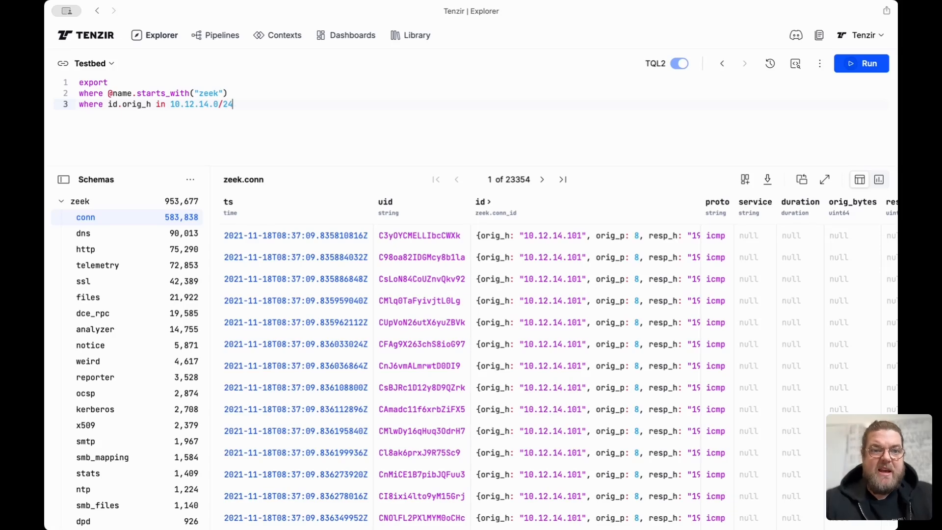
{"action": "key", "text": "super+Return"}
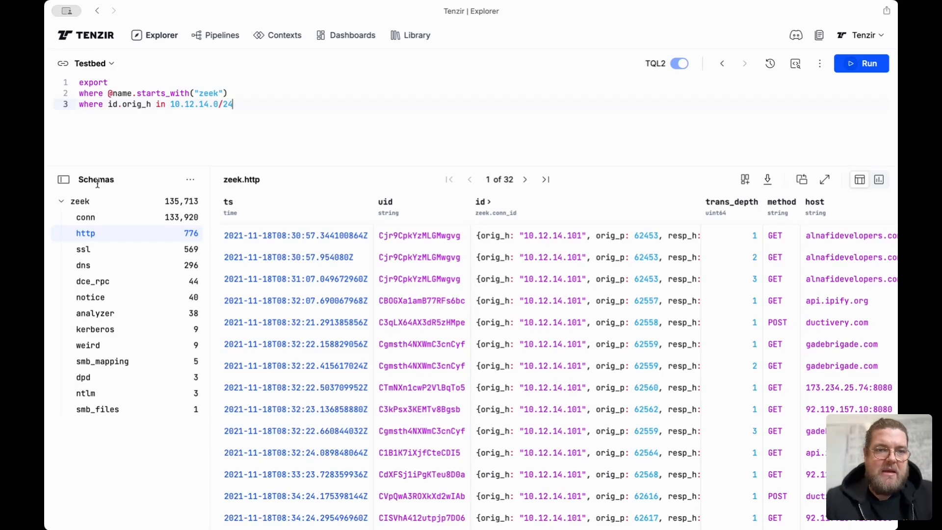
- Open the conn schema results and review the available download formats
{"action": "left_click", "coordinate": [134, 218]}
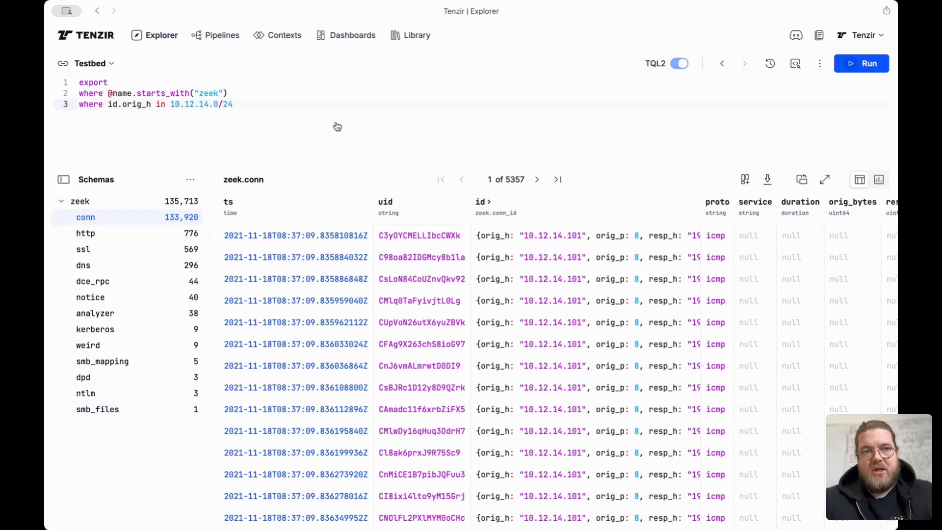
{"action": "left_click", "coordinate": [767, 180]}
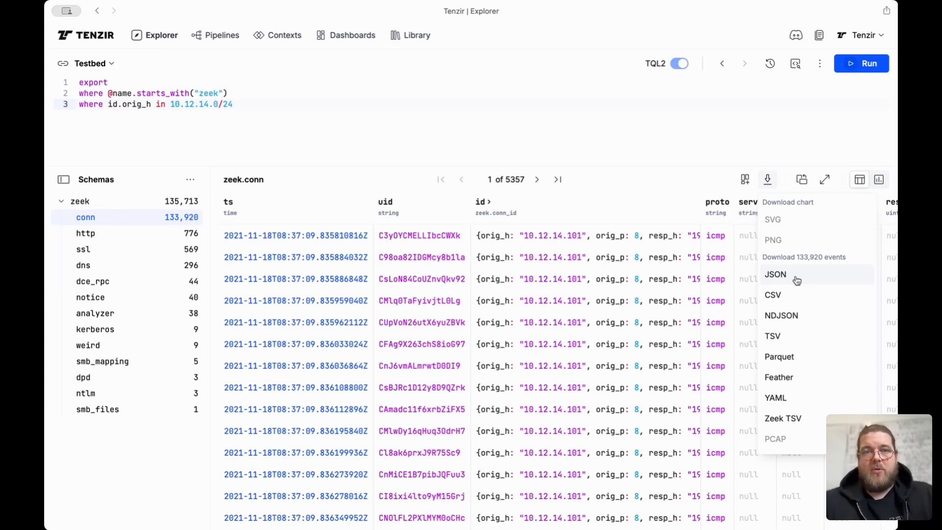
{"action": "left_click", "coordinate": [310, 133]}
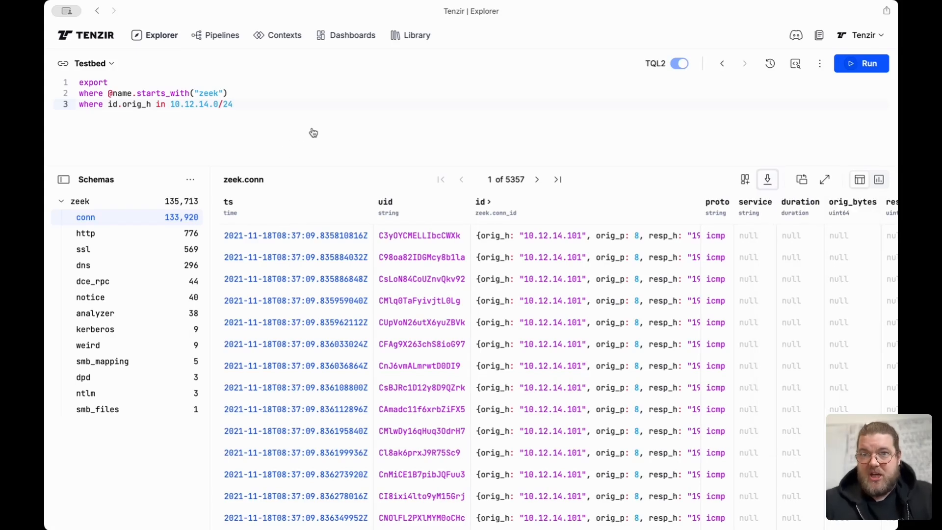
- Replace the whole pipeline with the metrics operator
{"action": "left_click_drag", "start_coordinate": [213, 118], "coordinate": [88, 93]}
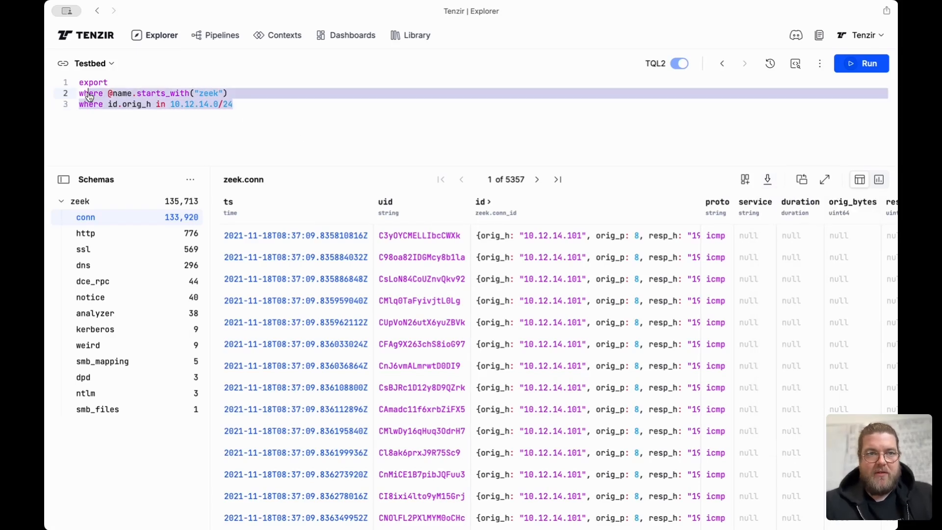
{"action": "left_click", "coordinate": [261, 113]}
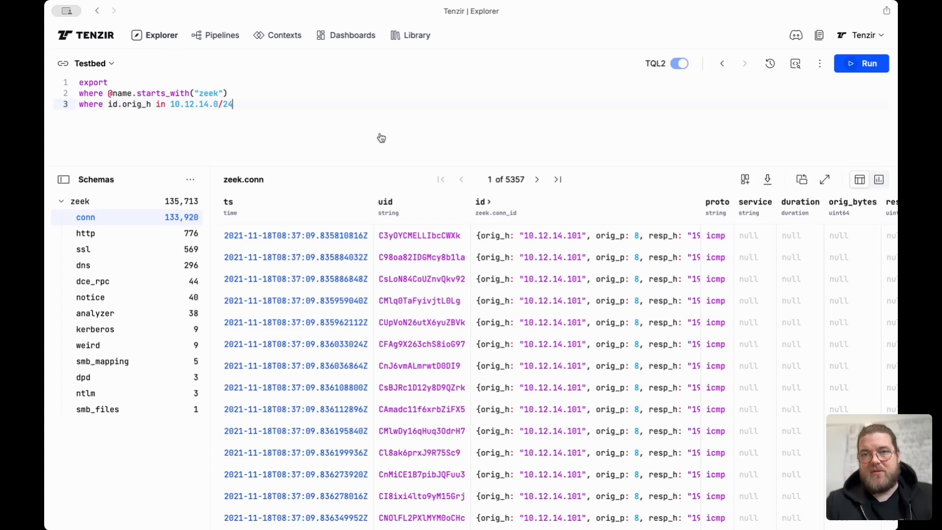
{"action": "key", "text": "super+a"}
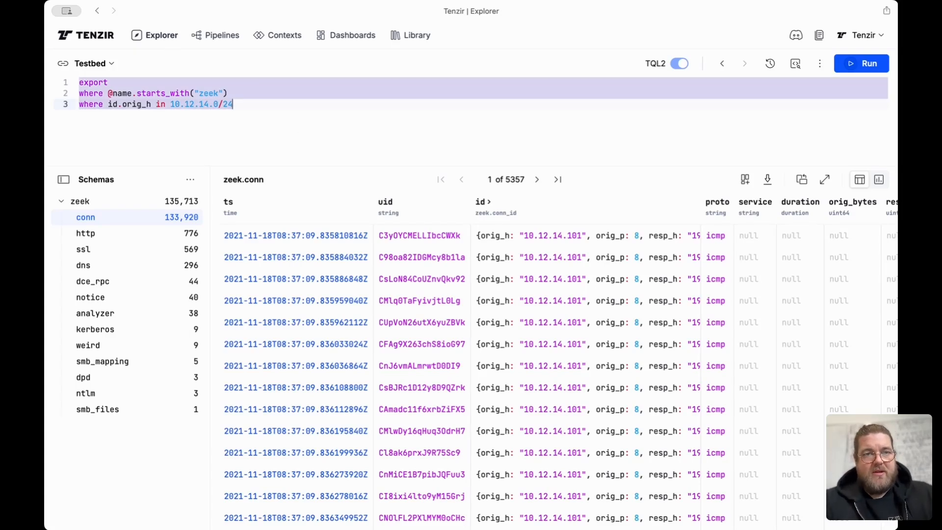
{"action": "type", "text": "metrics"}
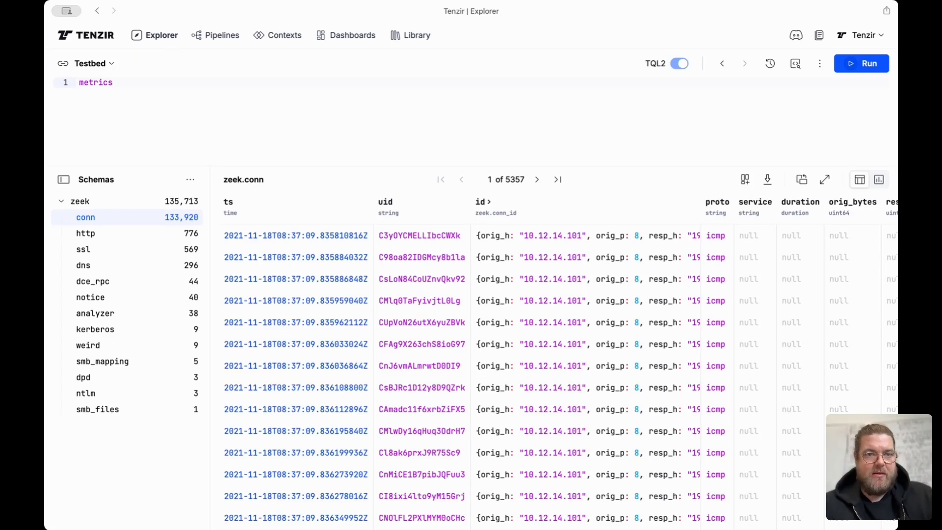
- Add a second line filtering where timestamp > now() - 1h
{"action": "key", "text": "Return"}
{"action": "type", "text": "where"}
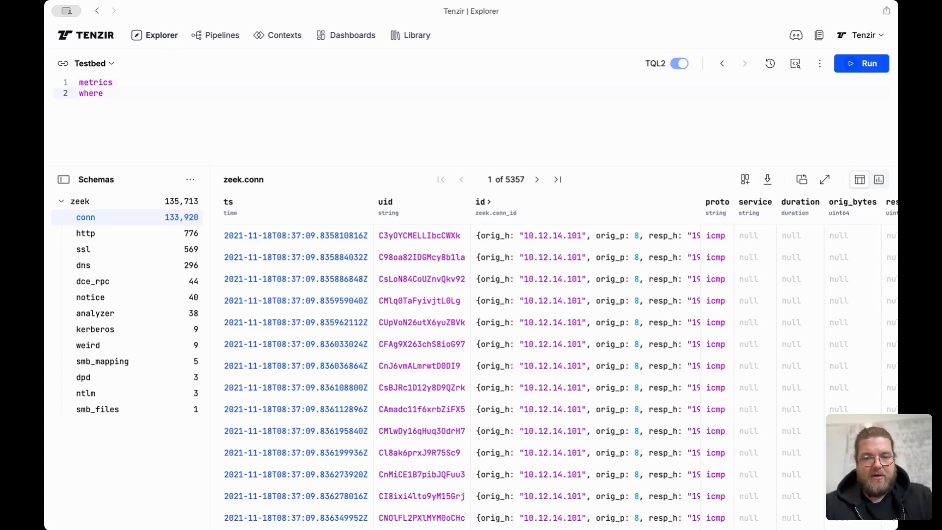
{"action": "type", "text": " timestamp > now() - 1h"}
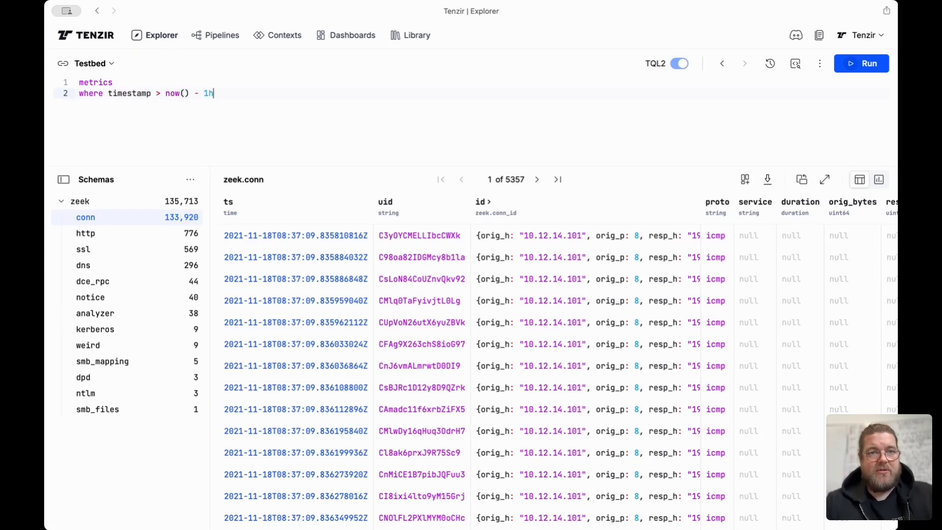
- Add retro=true to the metrics operator and run the pipeline
{"action": "left_click", "coordinate": [113, 82]}
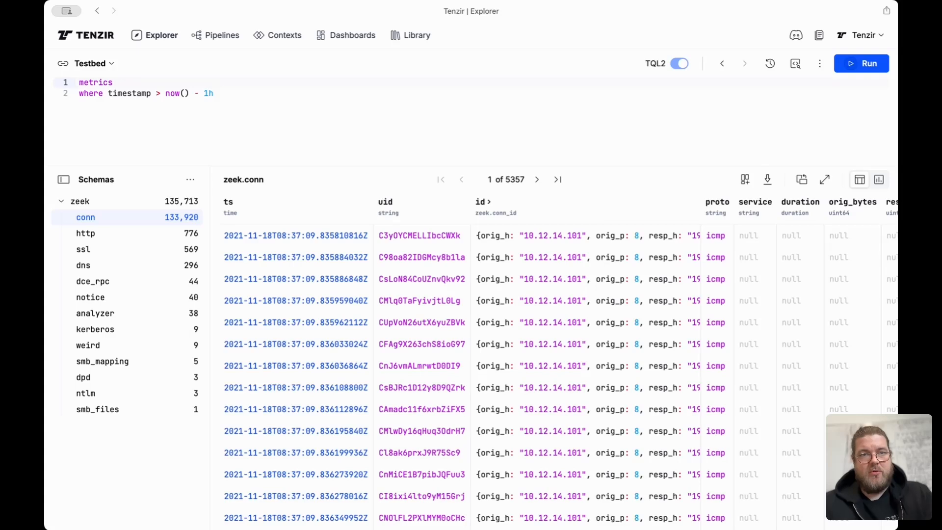
{"action": "type", "text": "retro=true"}
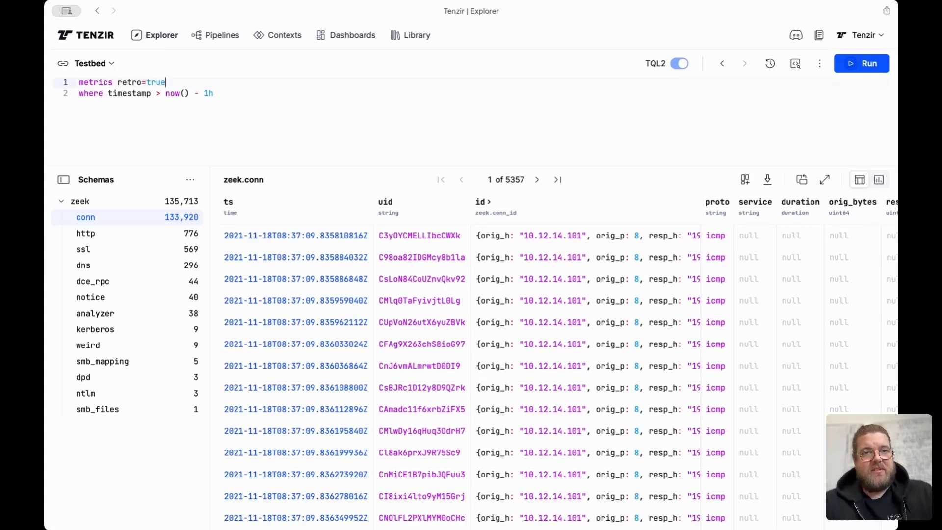
{"action": "left_click", "coordinate": [859, 70]}
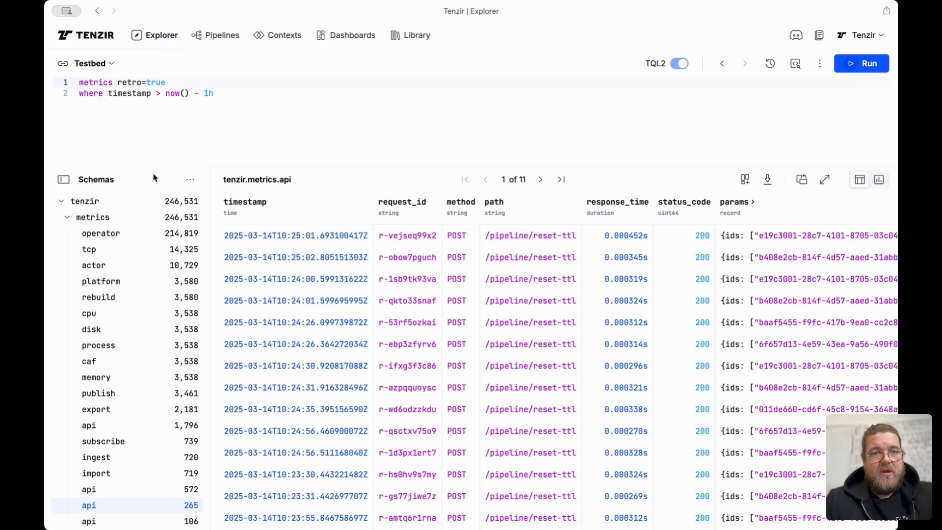
- Add live=true to the metrics operator arguments and rerun the pipeline
{"action": "scroll", "coordinate": [155, 259], "scroll_direction": "down", "scroll_amount": 1}
{"action": "scroll", "coordinate": [155, 259], "scroll_direction": "up", "scroll_amount": 1}
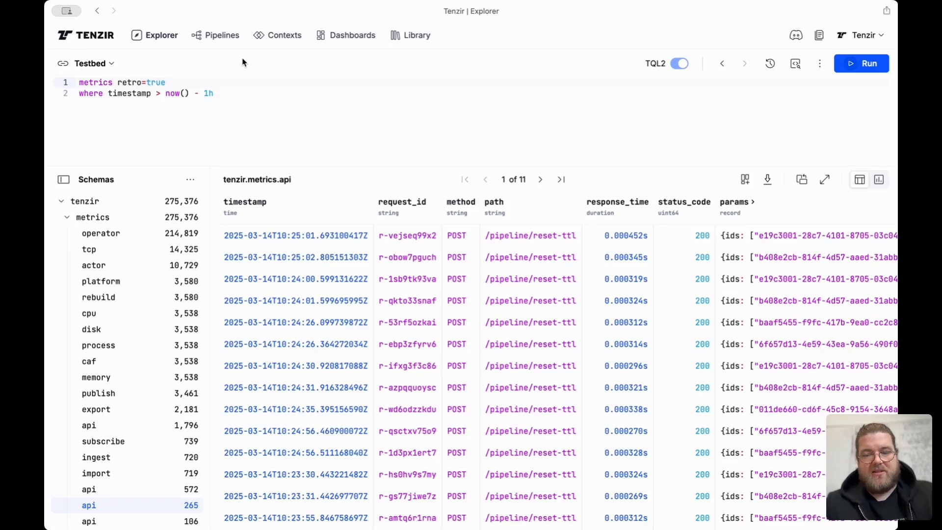
{"action": "type", "text": "lkive"}
{"action": "key", "text": "alt+BackSpace"}
{"action": "type", "text": "live=true"}
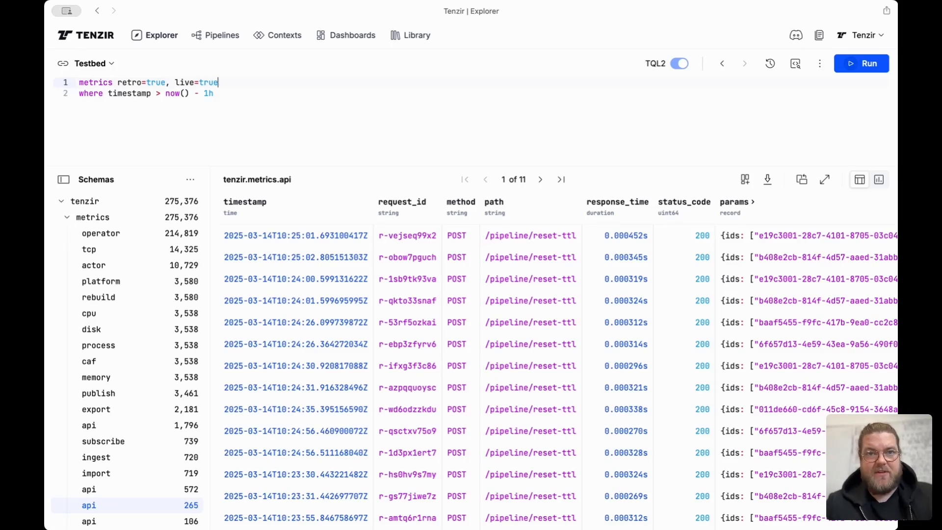
{"action": "left_click", "coordinate": [859, 67]}
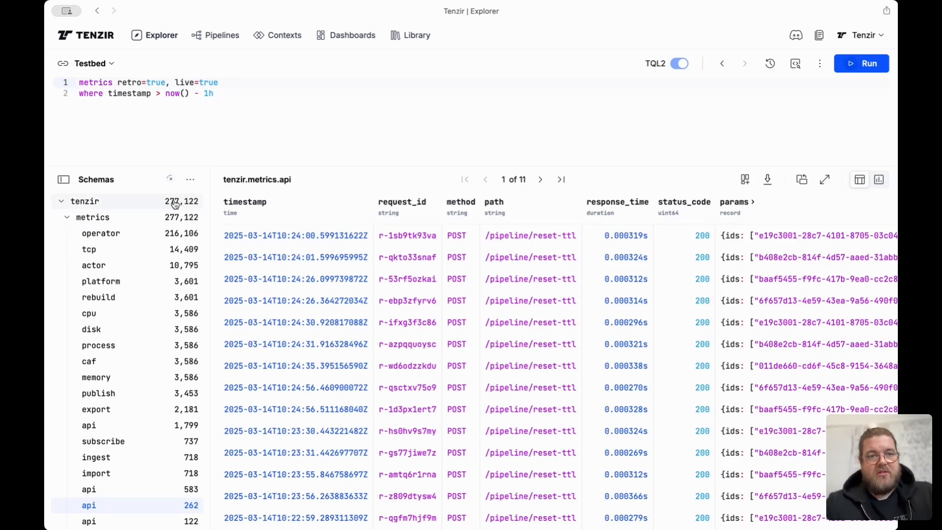
- Open the operator metrics schema and review the download options for its events
{"action": "left_click", "coordinate": [158, 234]}
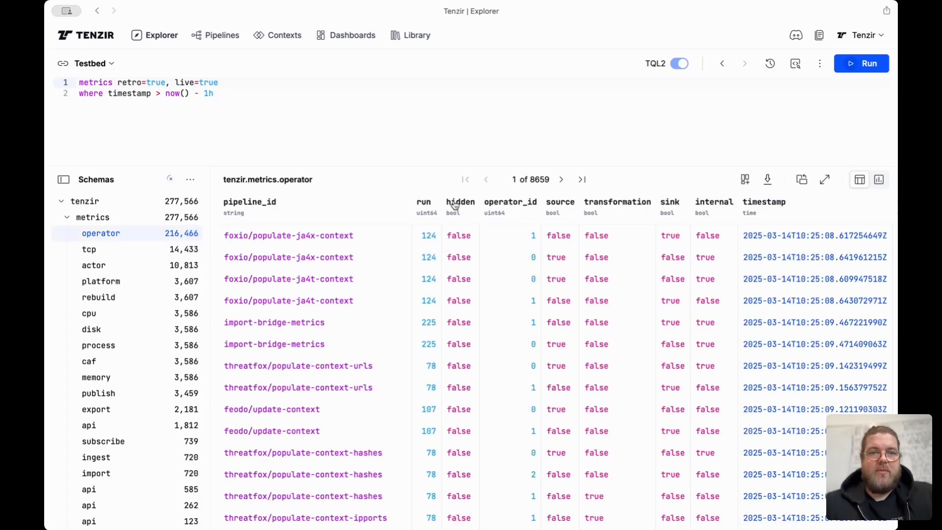
{"action": "left_click", "coordinate": [767, 181]}
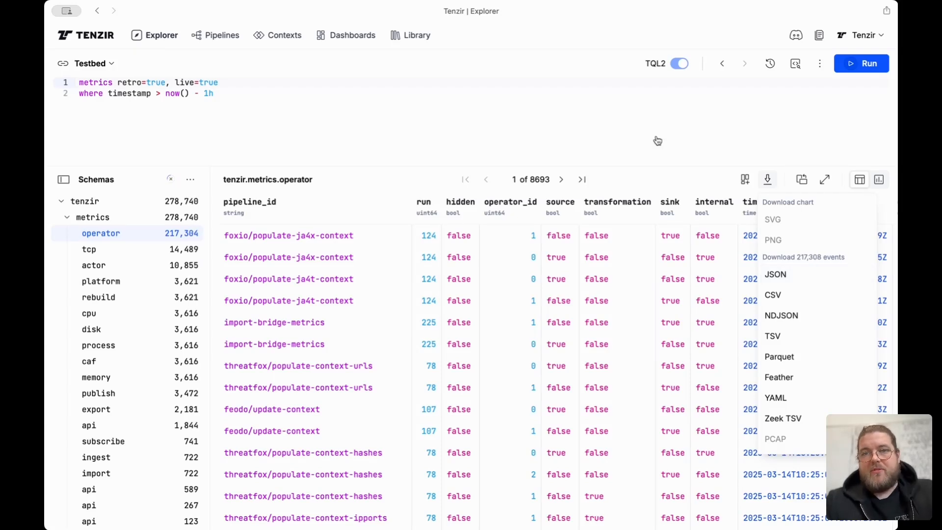
{"action": "left_click", "coordinate": [658, 113]}
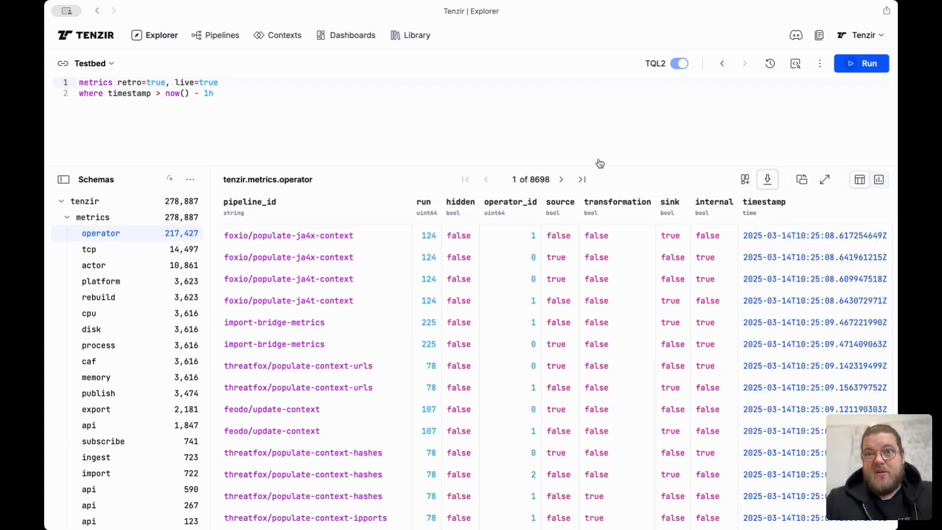